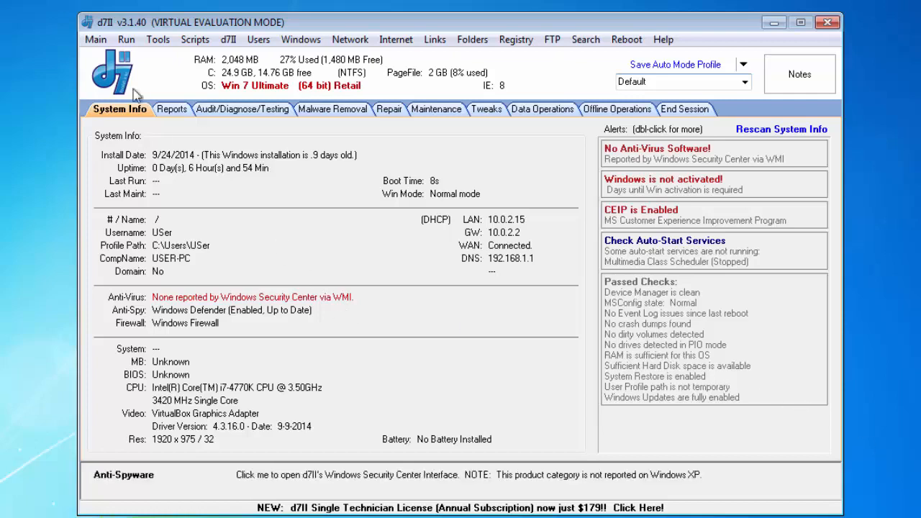
Open the d7II configuration's assignment of custom apps and functions to sections, for the d7II Start Session auto-run list.
{"action": "left_click", "coordinate": [102, 43]}
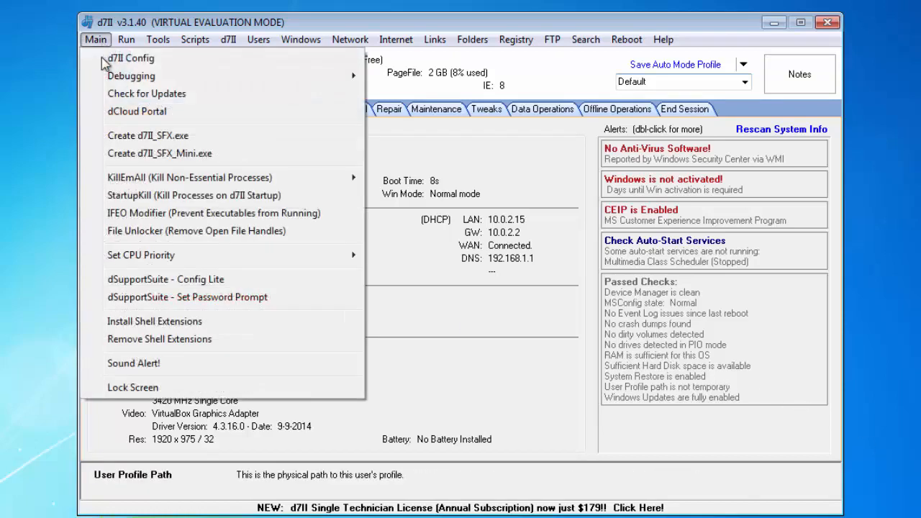
{"action": "left_click", "coordinate": [103, 58]}
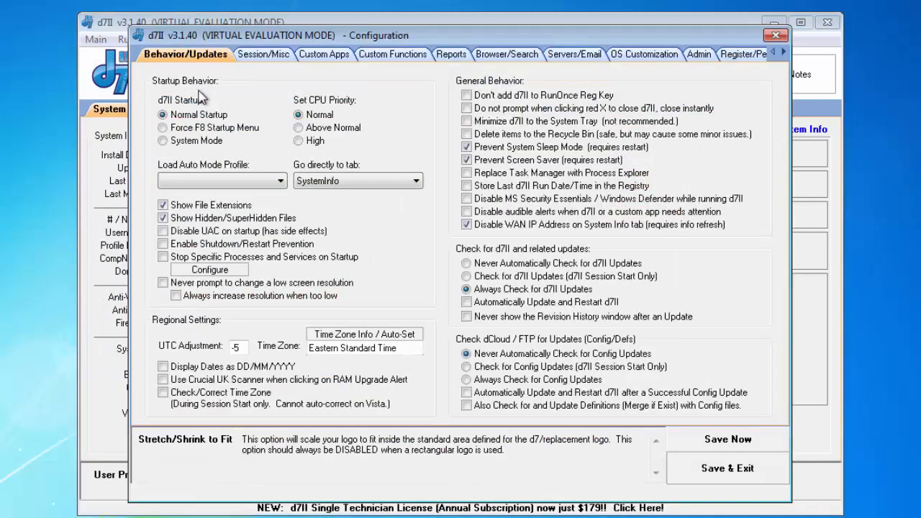
{"action": "left_click", "coordinate": [331, 58]}
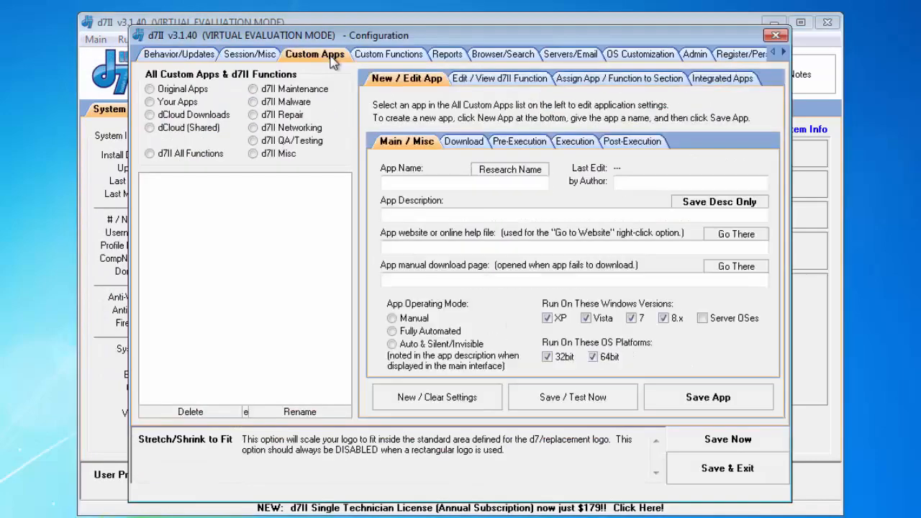
{"action": "left_click", "coordinate": [617, 81]}
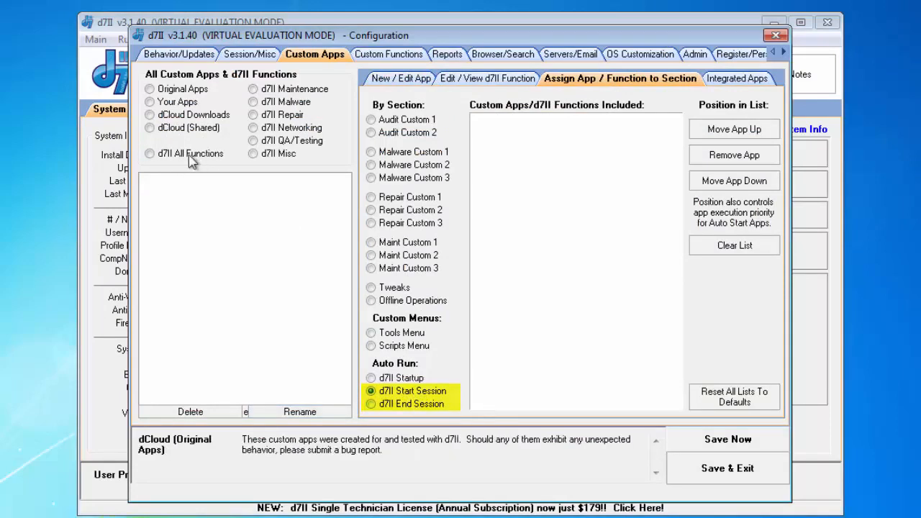
Add Autoruns and CrystalDiskInfo from the original apps to the d7II Start Session auto-run list.
{"action": "left_click", "coordinate": [173, 91]}
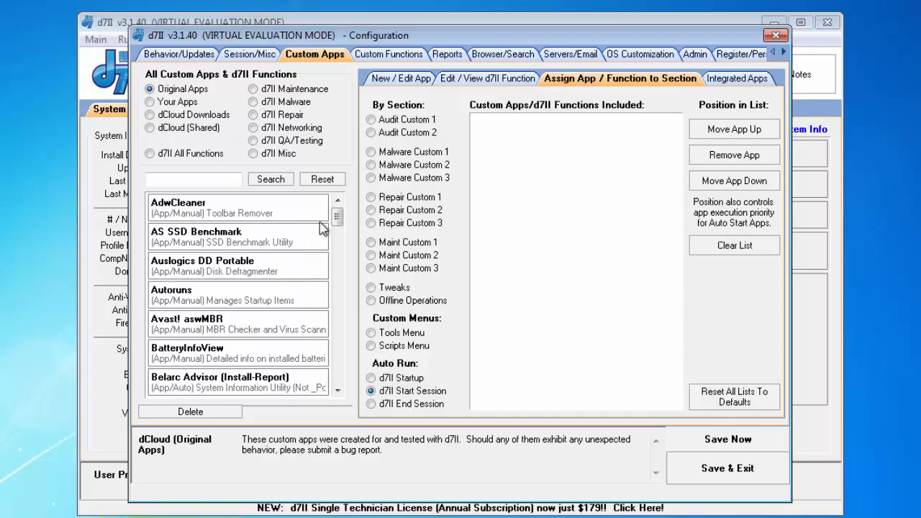
{"action": "scroll", "coordinate": [339, 226], "scroll_direction": "down", "scroll_amount": 2}
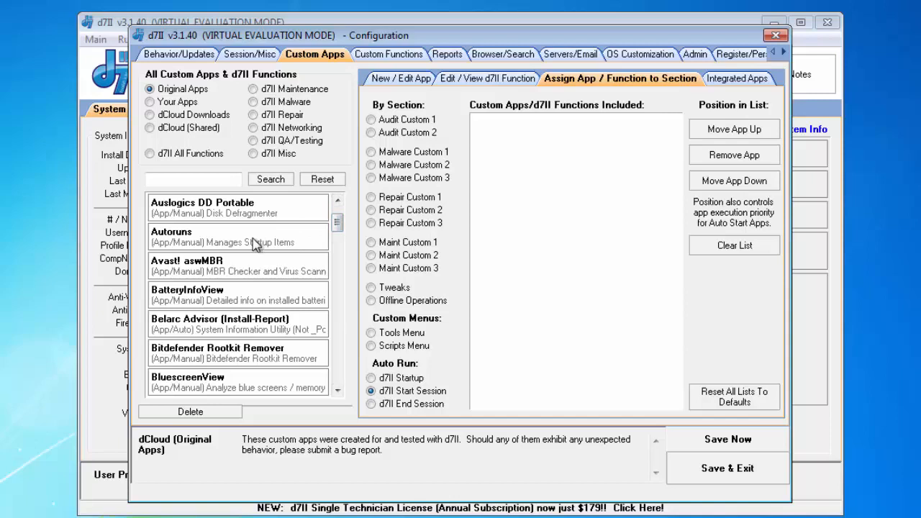
{"action": "double_click", "coordinate": [253, 245]}
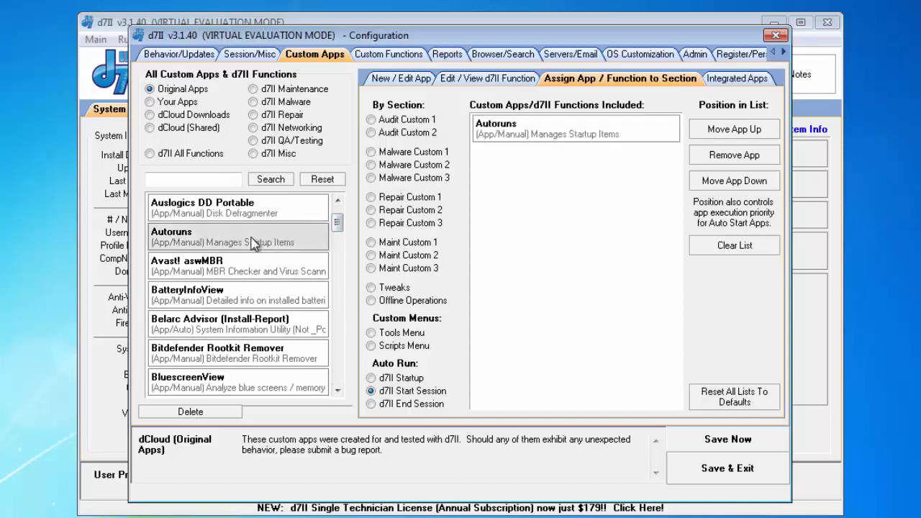
{"action": "left_click_drag", "start_coordinate": [337, 220], "coordinate": [339, 248]}
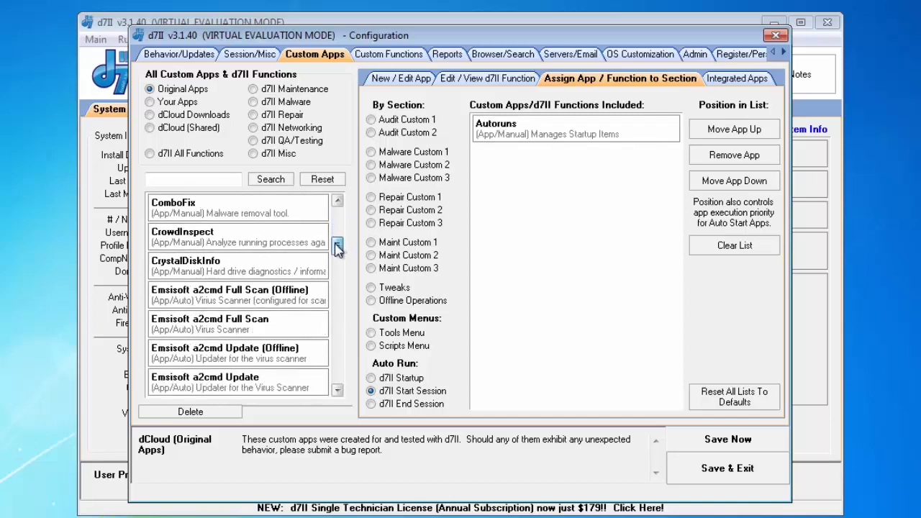
{"action": "double_click", "coordinate": [213, 267]}
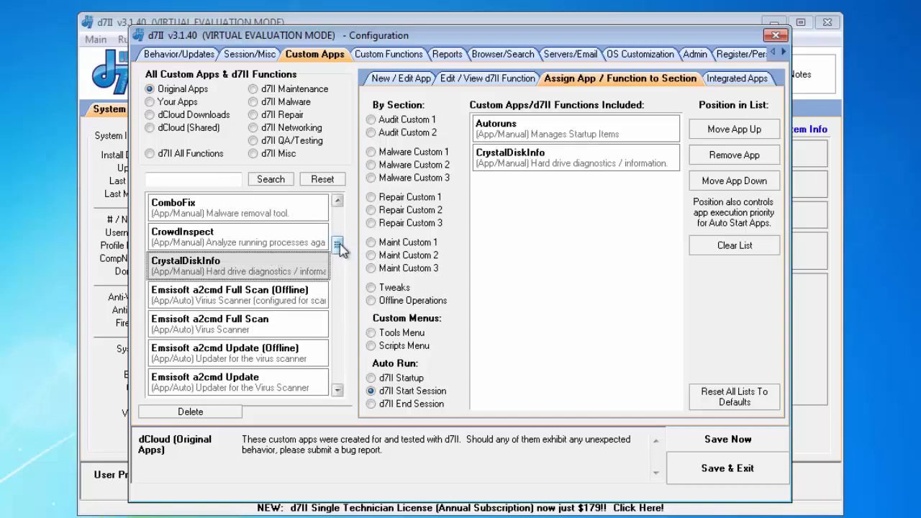
Add MBRCheck and Neutron (Sync Time) to the d7II Start Session auto-run list.
{"action": "left_click_drag", "start_coordinate": [338, 247], "coordinate": [338, 295]}
{"action": "double_click", "coordinate": [262, 262]}
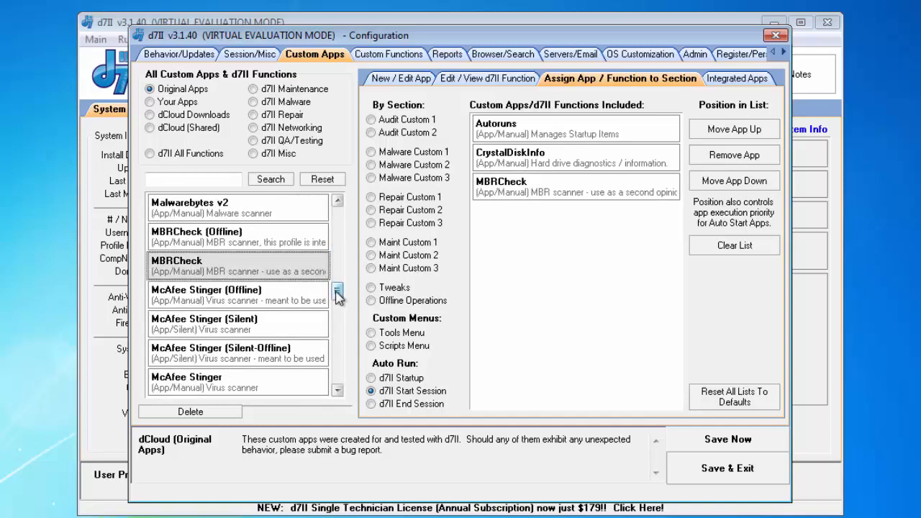
{"action": "left_click_drag", "start_coordinate": [338, 295], "coordinate": [340, 325]}
{"action": "double_click", "coordinate": [242, 304]}
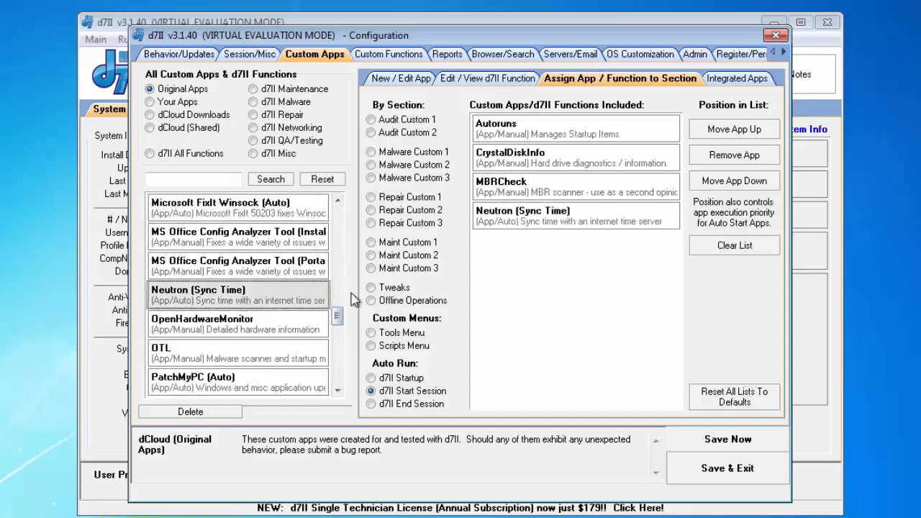
{"action": "left_click", "coordinate": [638, 219]}
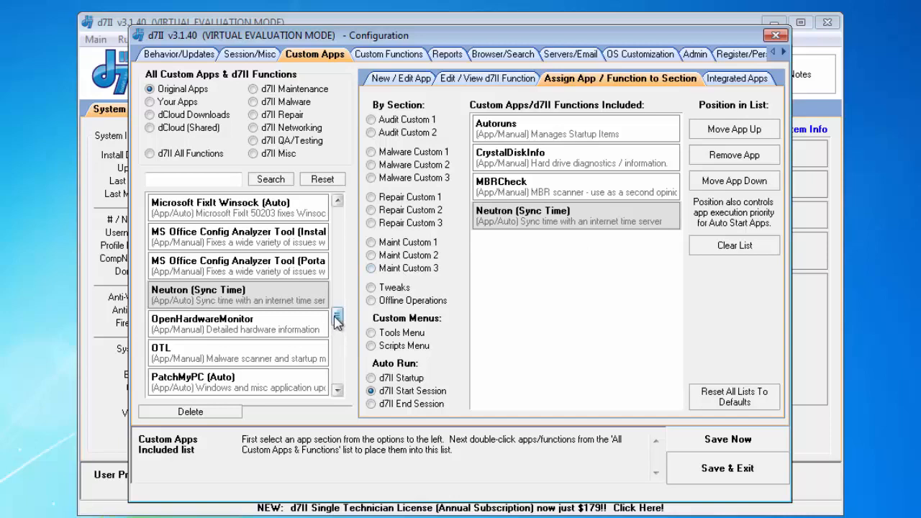
Move MBRCheck one position down in the Start Session list, below Neutron (Sync Time).
{"action": "left_click_drag", "start_coordinate": [336, 317], "coordinate": [338, 349]}
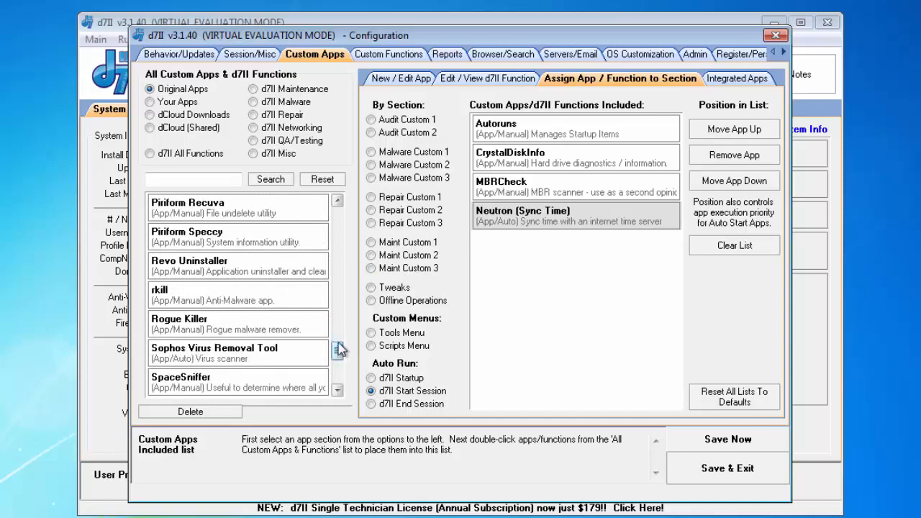
{"action": "left_click", "coordinate": [338, 390]}
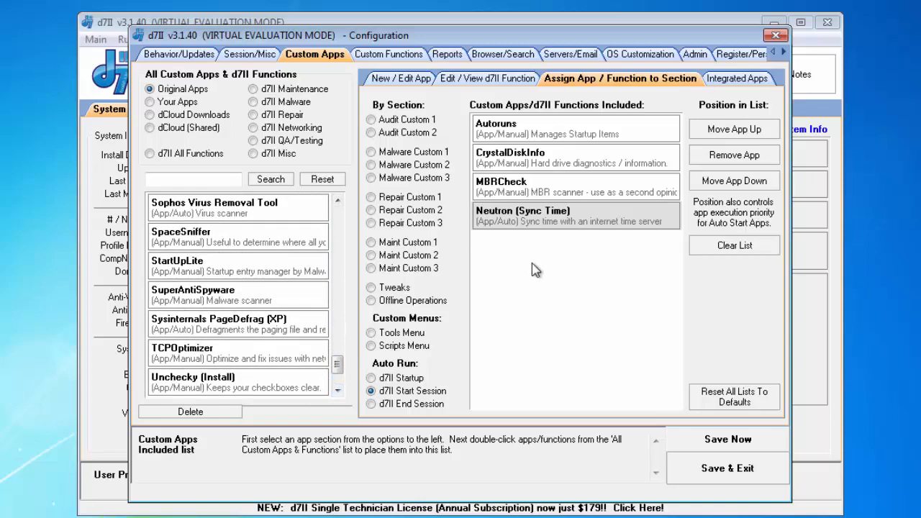
{"action": "left_click", "coordinate": [530, 195]}
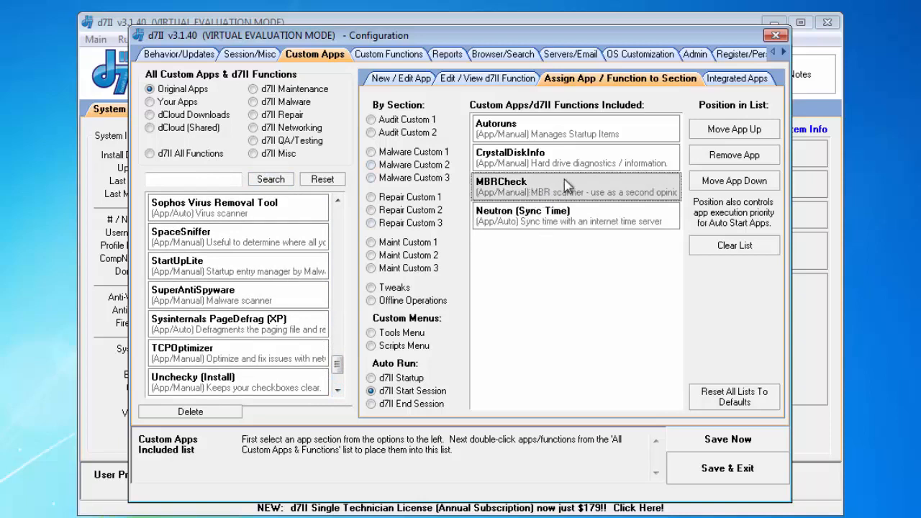
{"action": "left_click", "coordinate": [570, 164]}
{"action": "left_click", "coordinate": [594, 193]}
{"action": "left_click", "coordinate": [720, 184]}
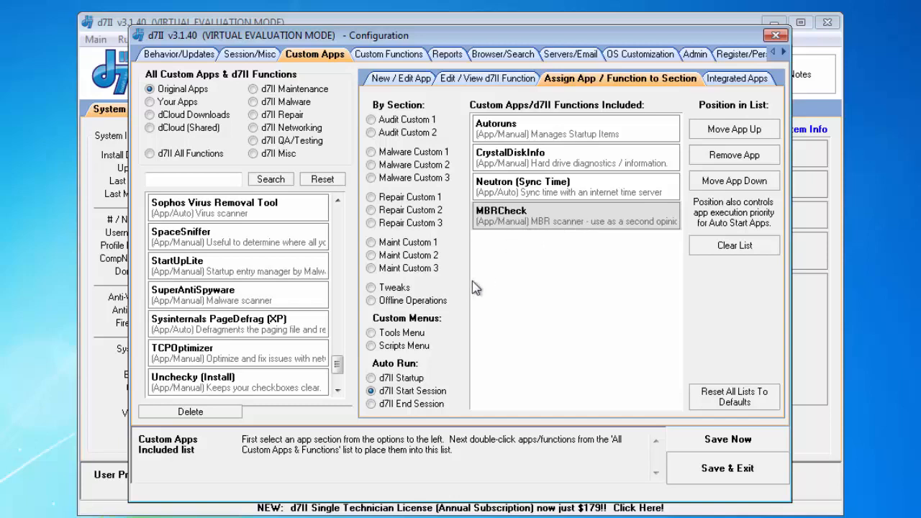
Switch to the d7II End Session auto-run list and save the changes made to the Start Session list.
{"action": "left_click_drag", "start_coordinate": [333, 372], "coordinate": [340, 378]}
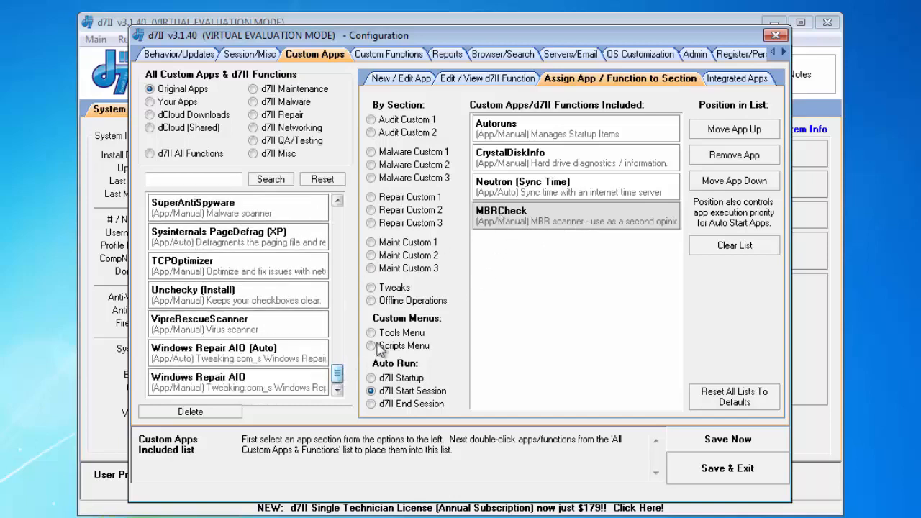
{"action": "left_click", "coordinate": [395, 404]}
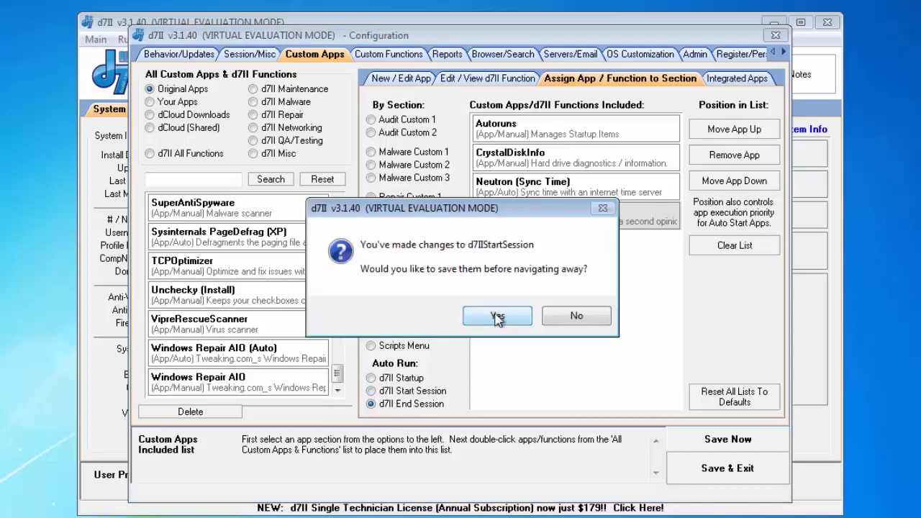
{"action": "left_click", "coordinate": [495, 315]}
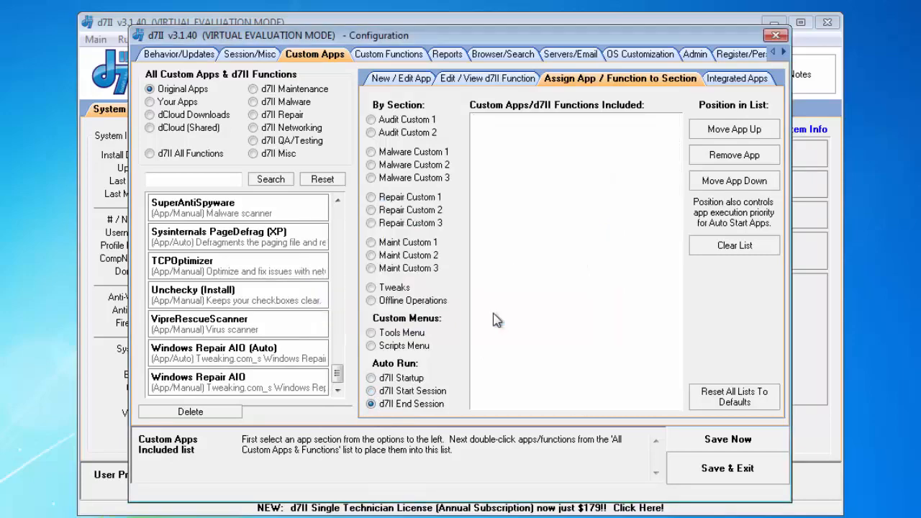
Search all d7II functions for "shortcut" and add Install Custom Desktop Shortcut to the End Session list.
{"action": "left_click", "coordinate": [204, 158]}
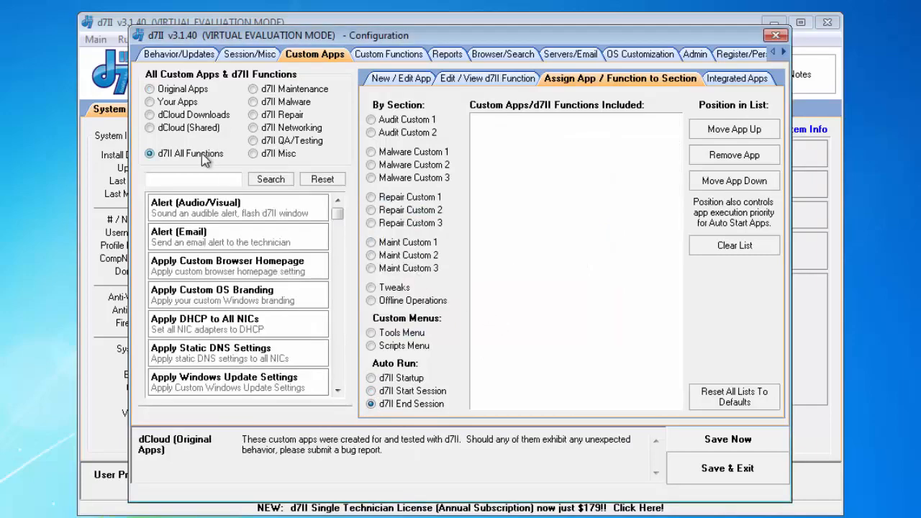
{"action": "left_click", "coordinate": [201, 177]}
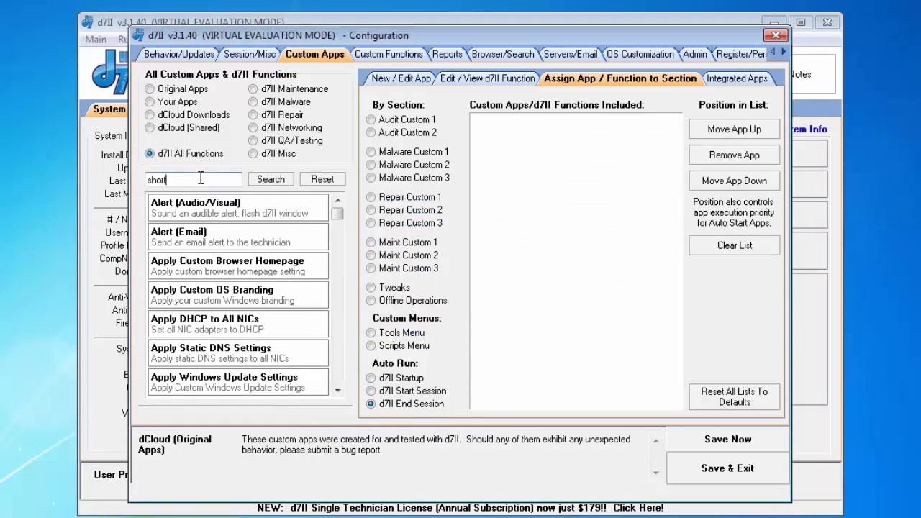
{"action": "key", "text": "Return"}
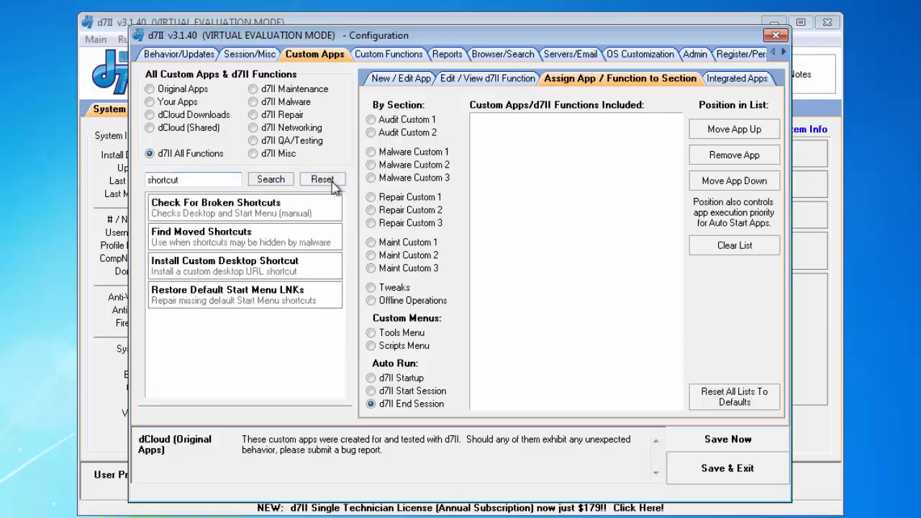
{"action": "left_click", "coordinate": [257, 266]}
{"action": "double_click", "coordinate": [258, 266]}
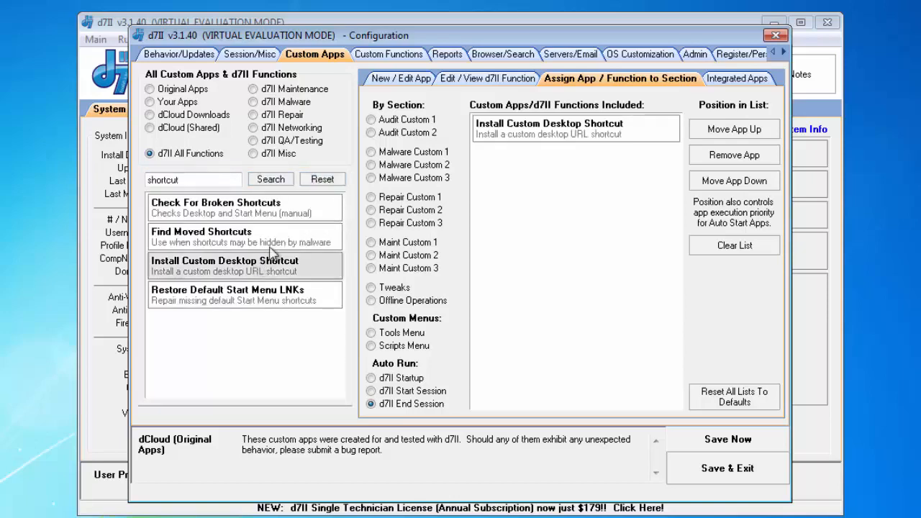
{"action": "left_click", "coordinate": [597, 128]}
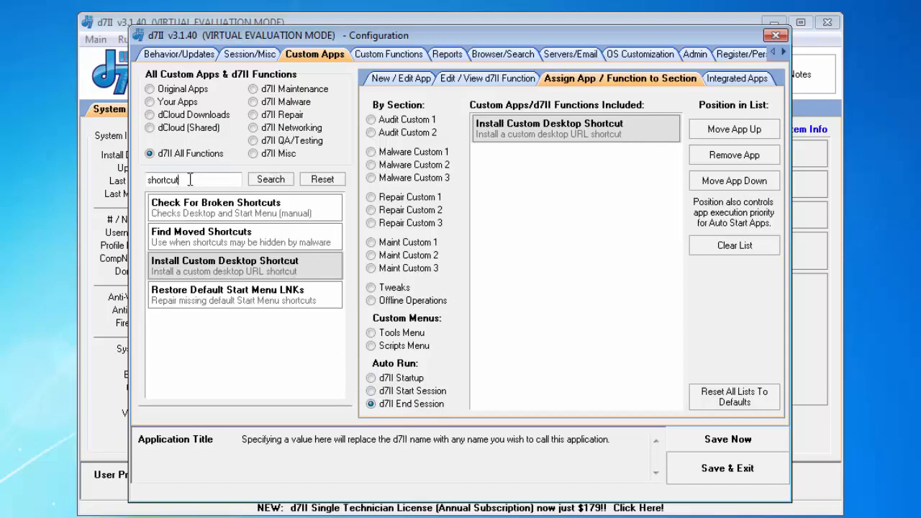
Search the functions for "homepage" and add Apply Custom Browser Homepage to the End Session list.
{"action": "left_click_drag", "start_coordinate": [185, 179], "coordinate": [121, 180]}
{"action": "type", "text": "homepag"}
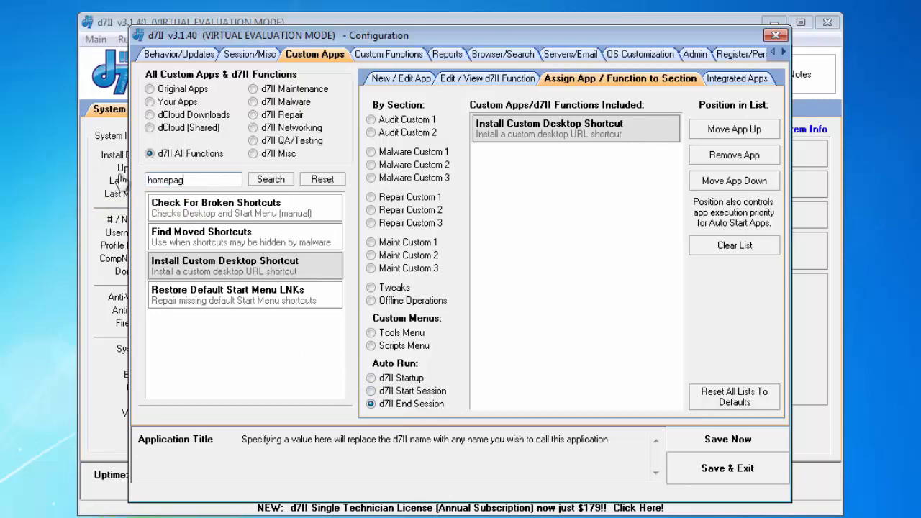
{"action": "type", "text": "e"}
{"action": "key", "text": "Return"}
{"action": "left_click", "coordinate": [243, 216]}
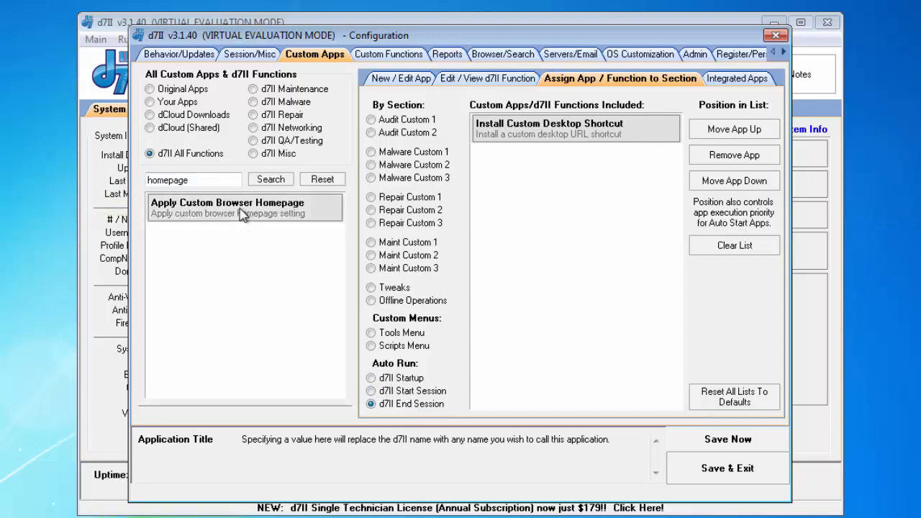
{"action": "double_click", "coordinate": [243, 215]}
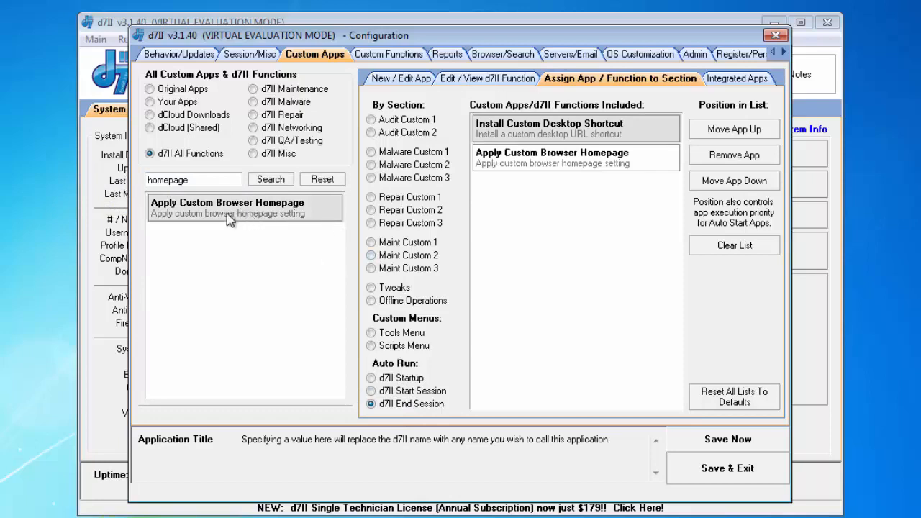
Search the functions for "dns", add Apply Static DNS Settings to the End Session list, and save and exit the configuration.
{"action": "double_click", "coordinate": [220, 180]}
{"action": "type", "text": "dns"}
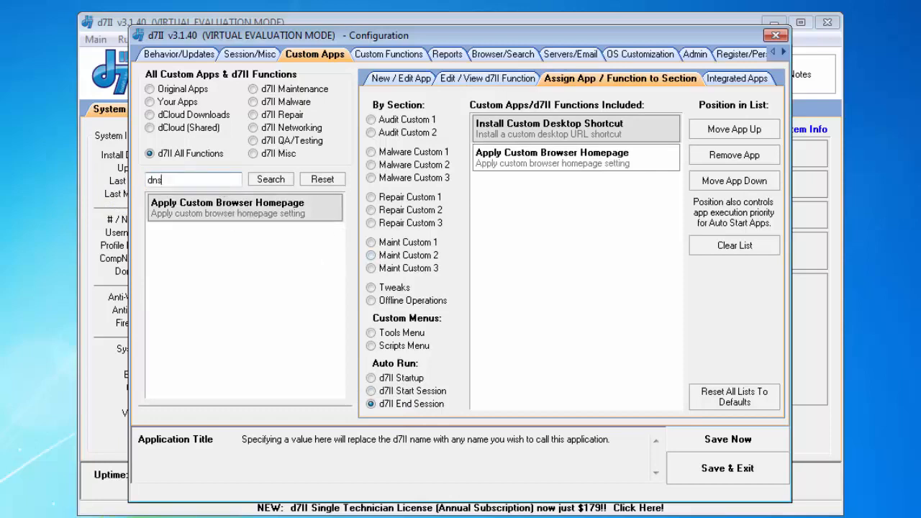
{"action": "key", "text": "Return"}
{"action": "left_click", "coordinate": [184, 211]}
{"action": "double_click", "coordinate": [185, 211]}
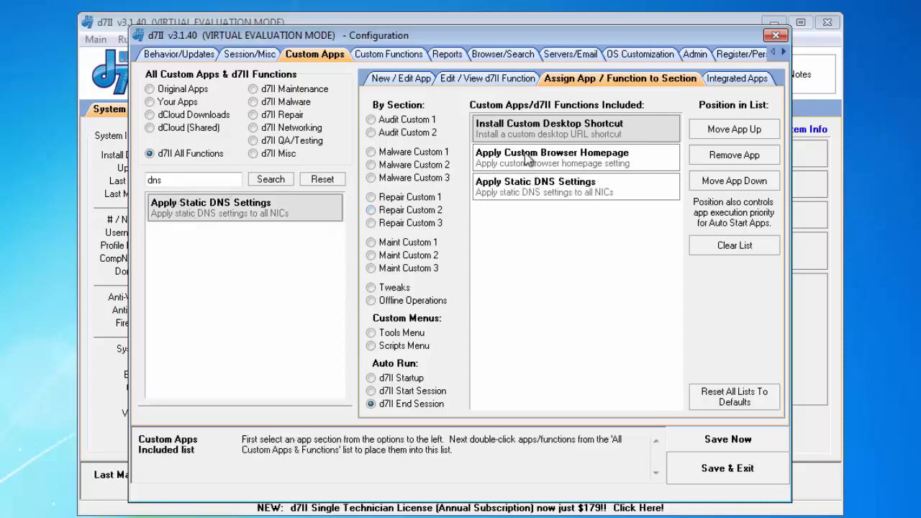
{"action": "left_click", "coordinate": [572, 169]}
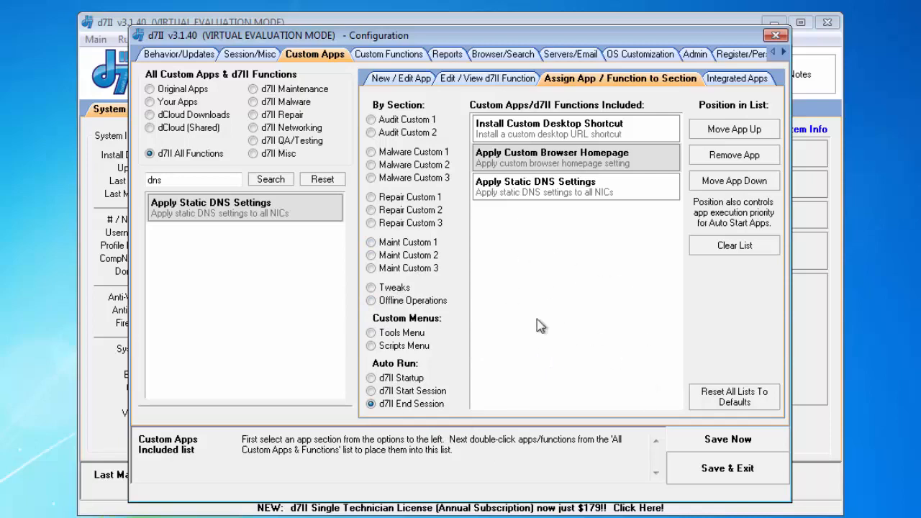
{"action": "left_click", "coordinate": [690, 466]}
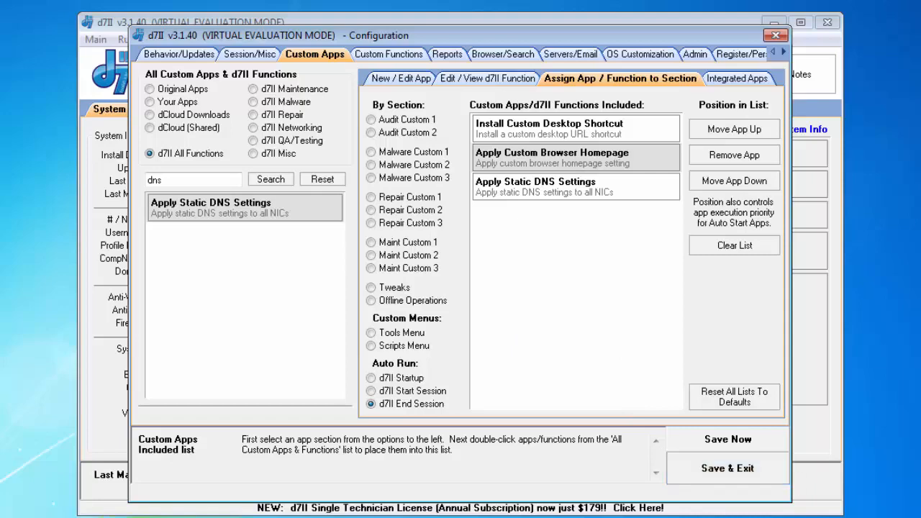